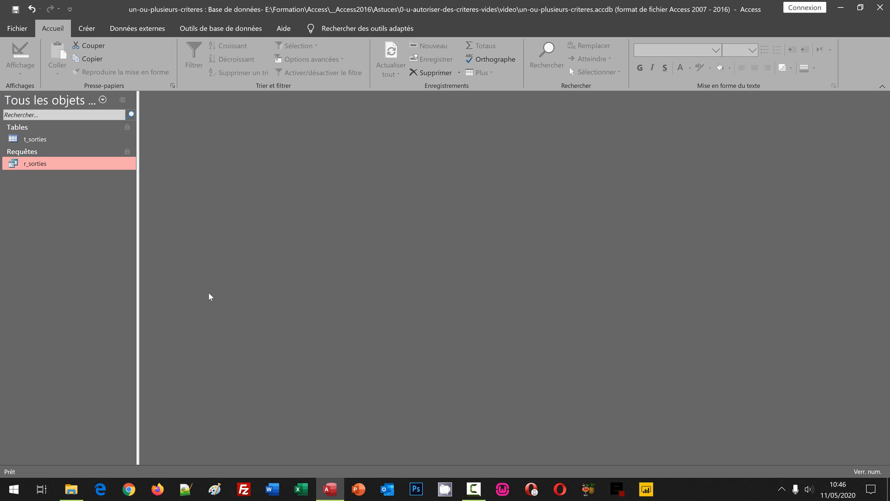
Examine the r_sorties query's r_dep column in datasheet view and its expression in design view, and close the query
click(51, 142)
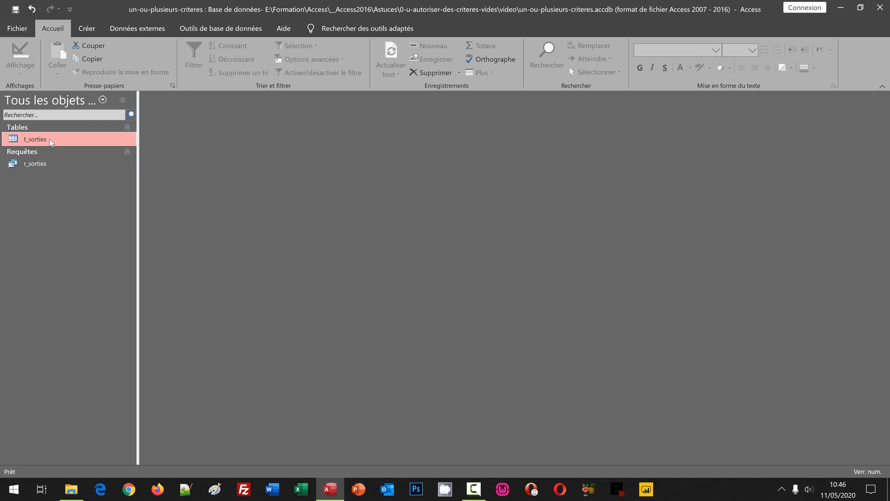
double_click(45, 168)
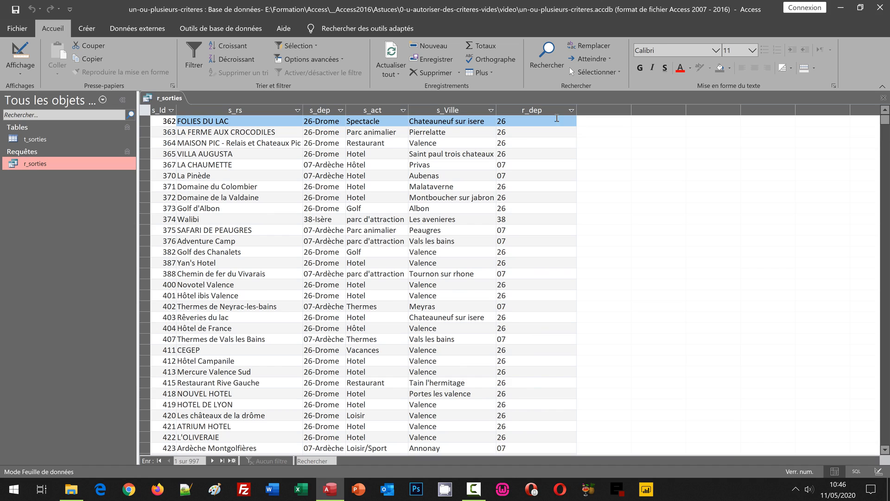
click(547, 110)
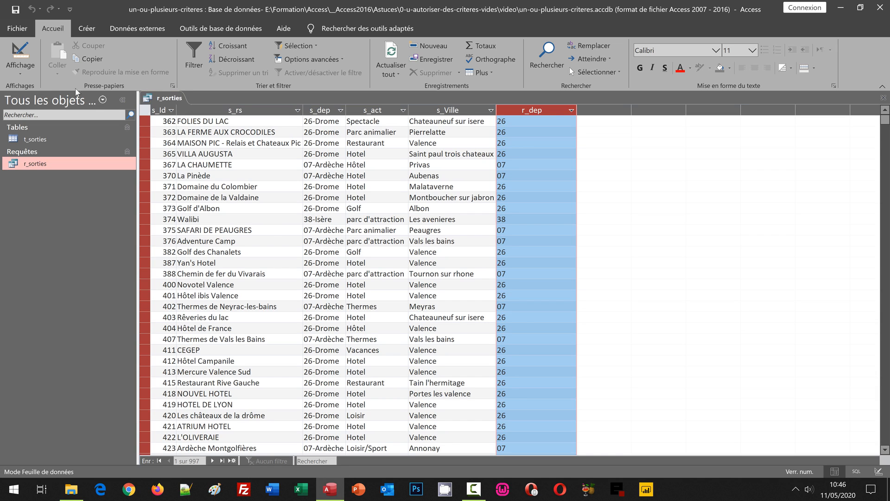
click(20, 54)
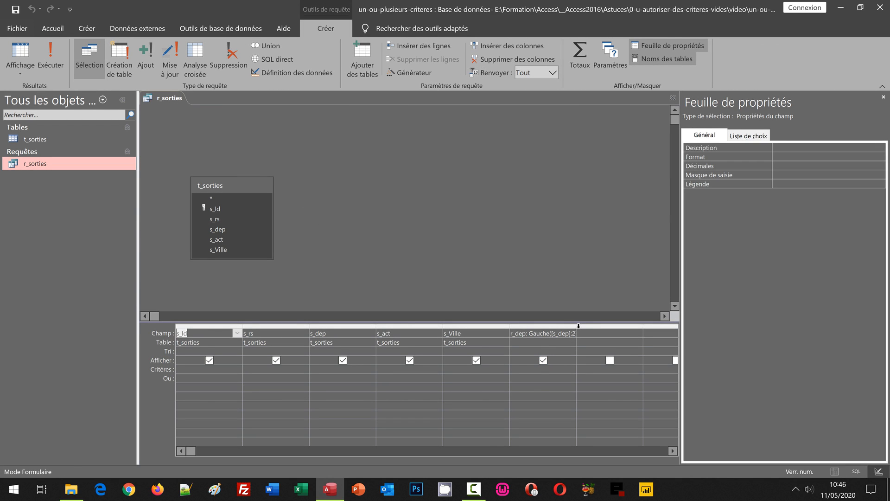
double_click(576, 327)
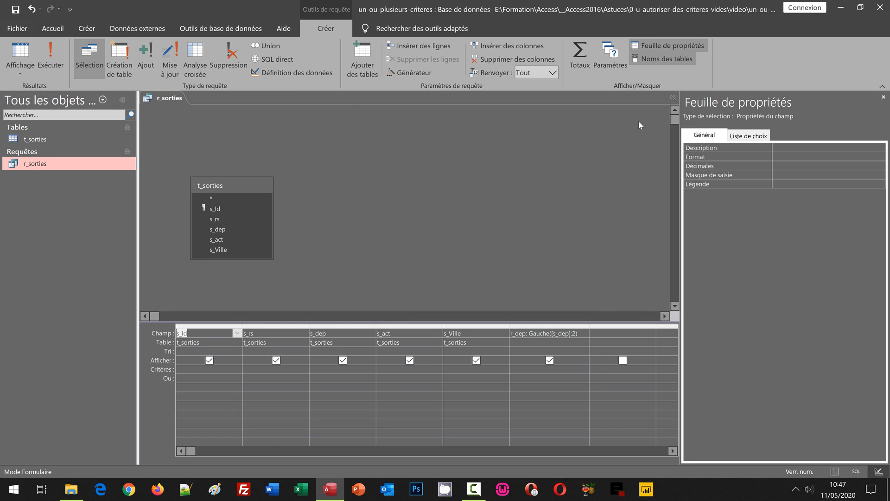
click(673, 98)
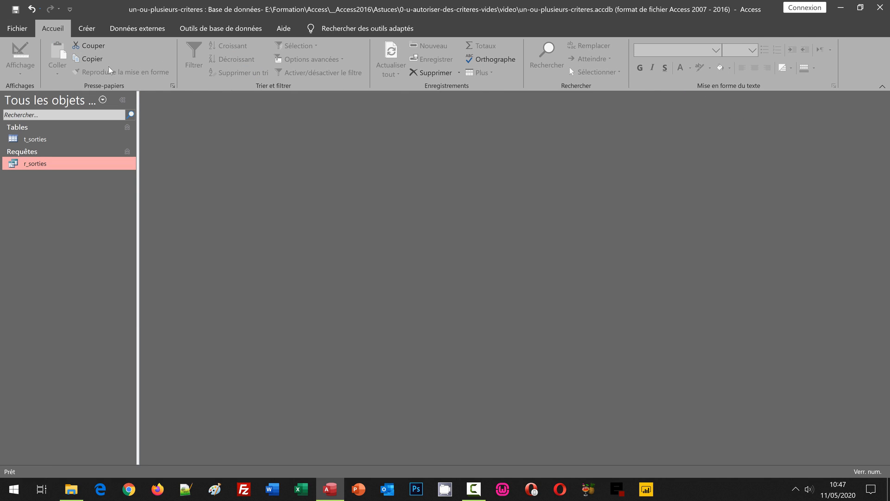
Create a new query in design view with the r_sorties query as its source
click(87, 30)
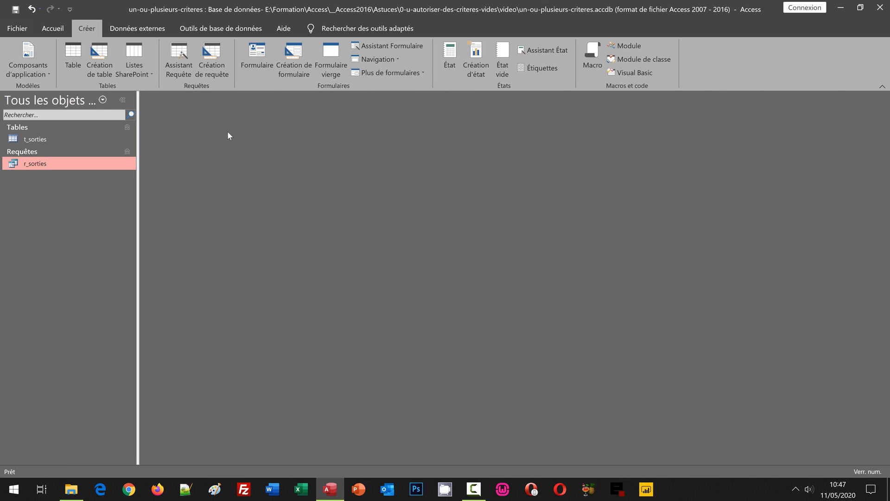
click(210, 59)
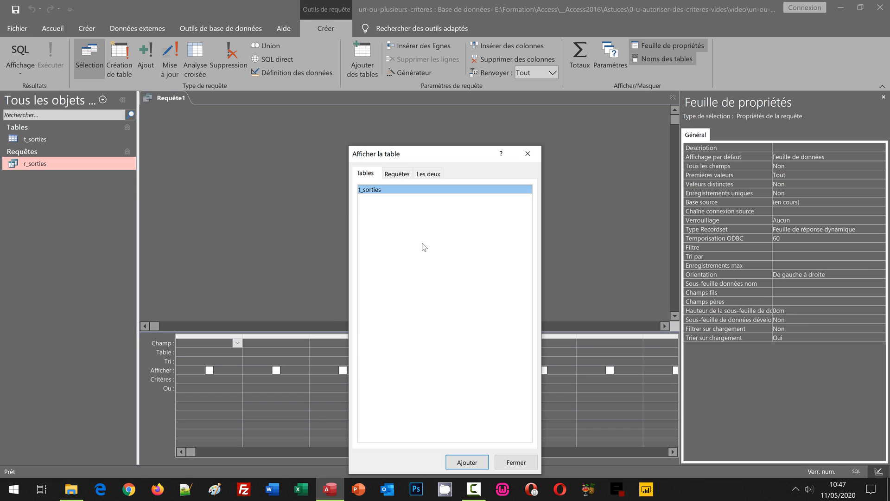
click(403, 177)
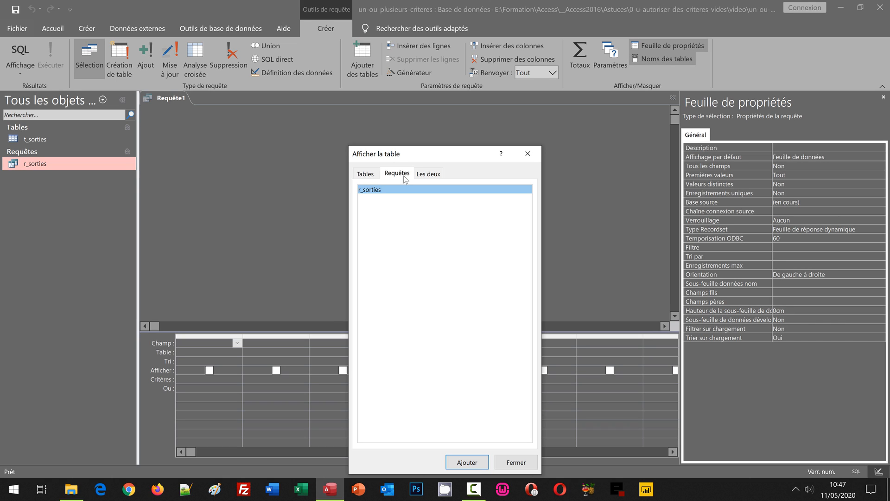
click(463, 462)
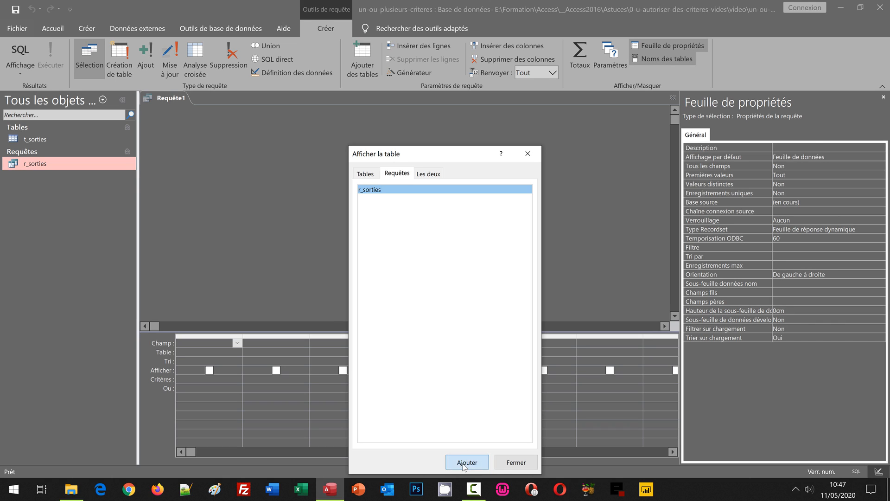
click(515, 462)
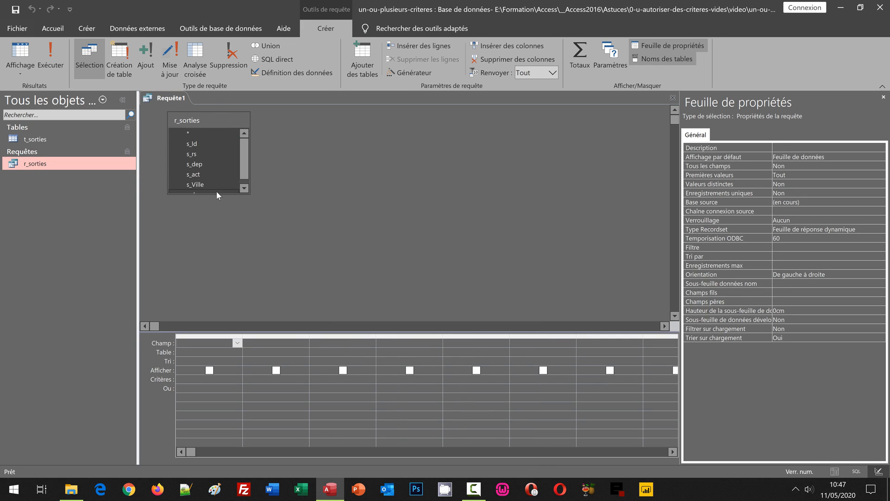
Enlarge the r_sorties field list to show all its fields and move it toward the middle of the design area
drag(216, 191, 216, 207)
click(220, 120)
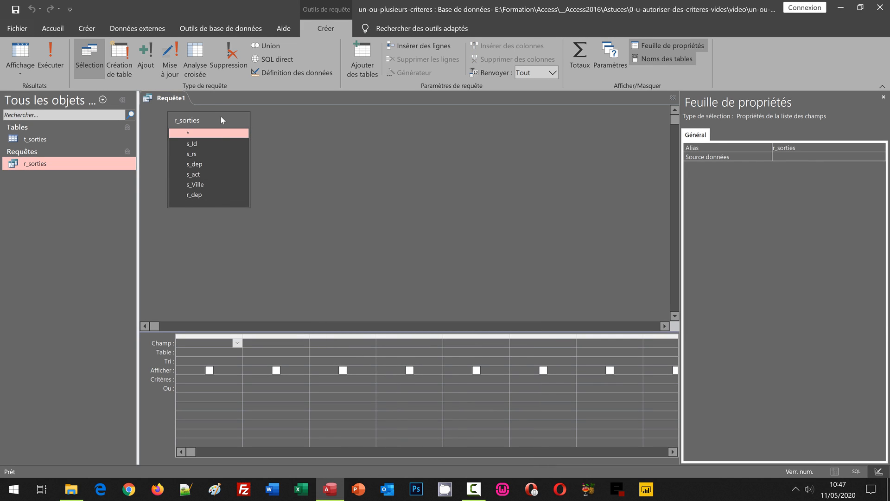
drag(220, 121, 246, 208)
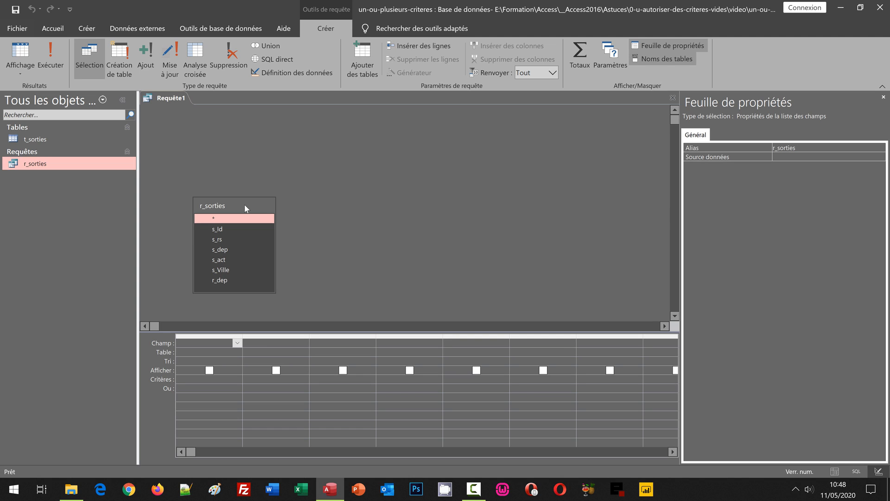
Add the fields s_Id, s_rs, s_act, s_Ville and r_dep to the query grid, leaving out s_dep
click(219, 230)
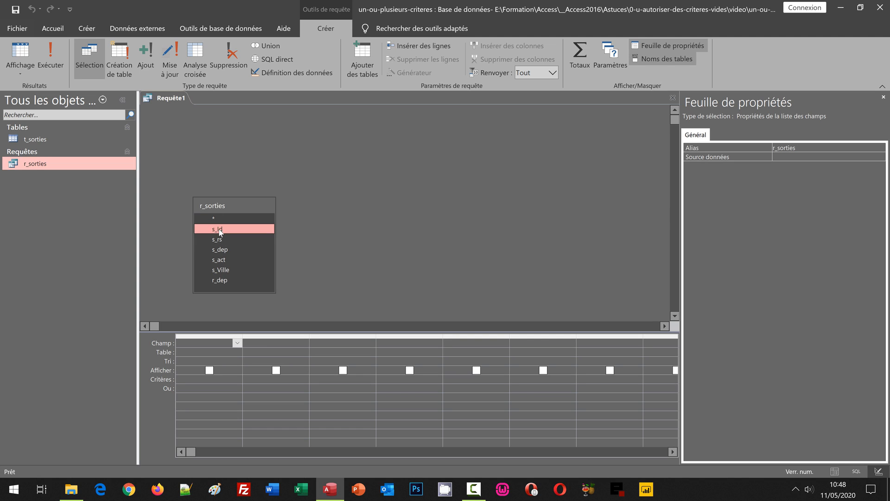
shift+click(220, 280)
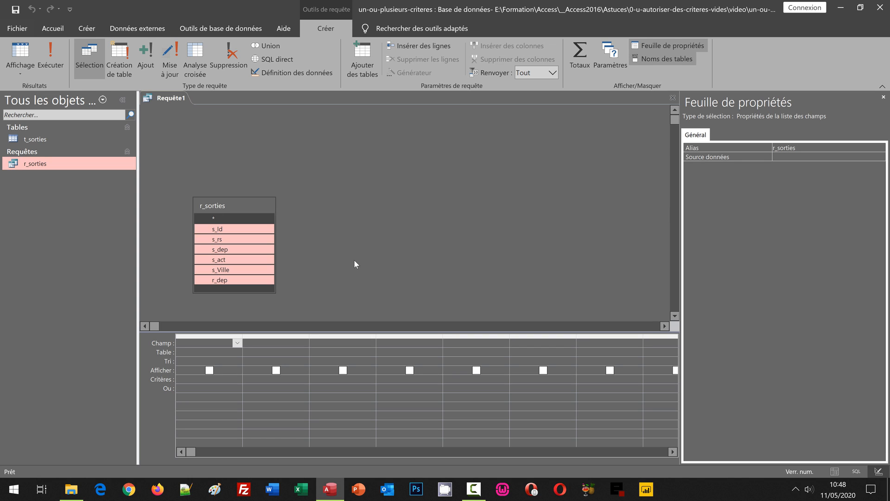
click(231, 252)
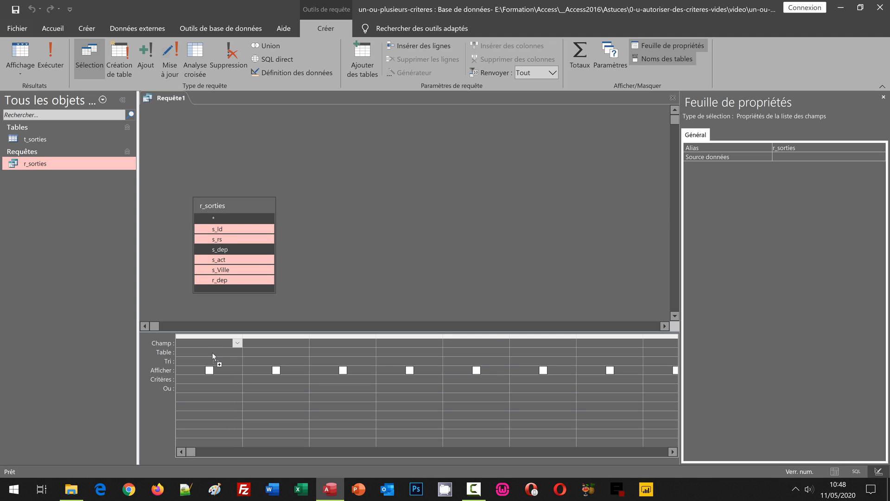
drag(209, 344, 211, 345)
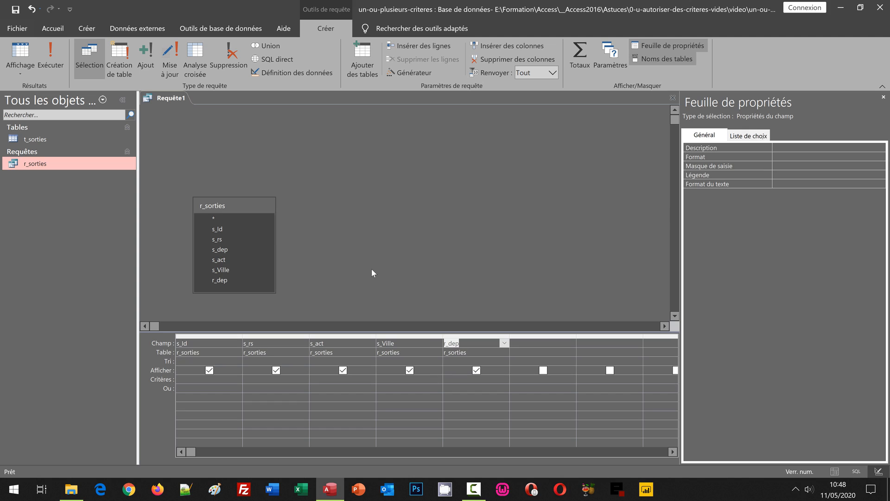
click(278, 379)
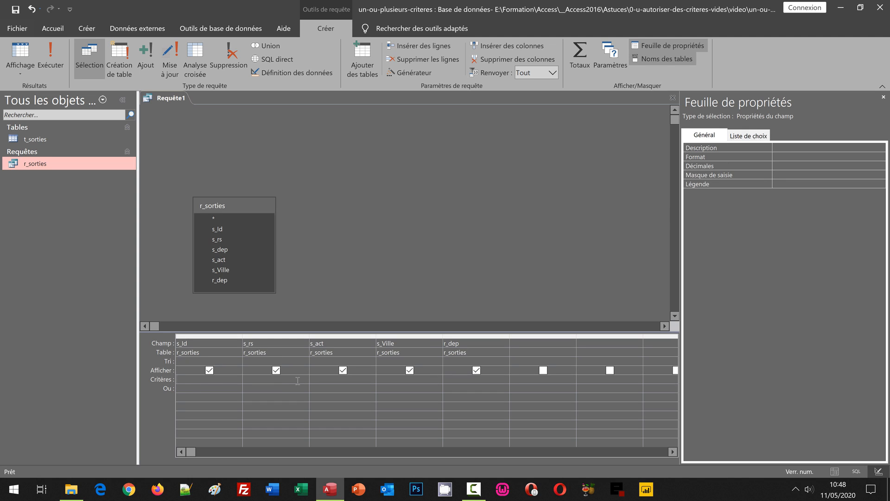
click(297, 379)
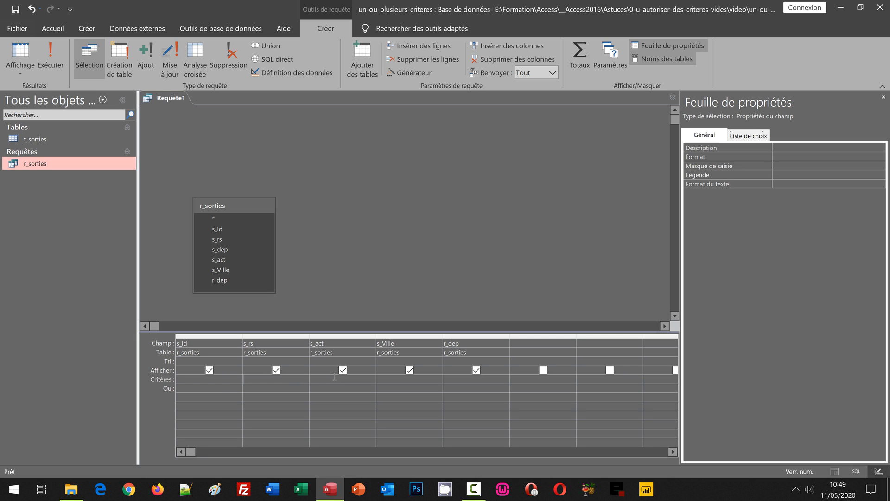
Reorder the grid columns so that r_dep follows s_rs and s_act comes last, after s_Ville
click(335, 336)
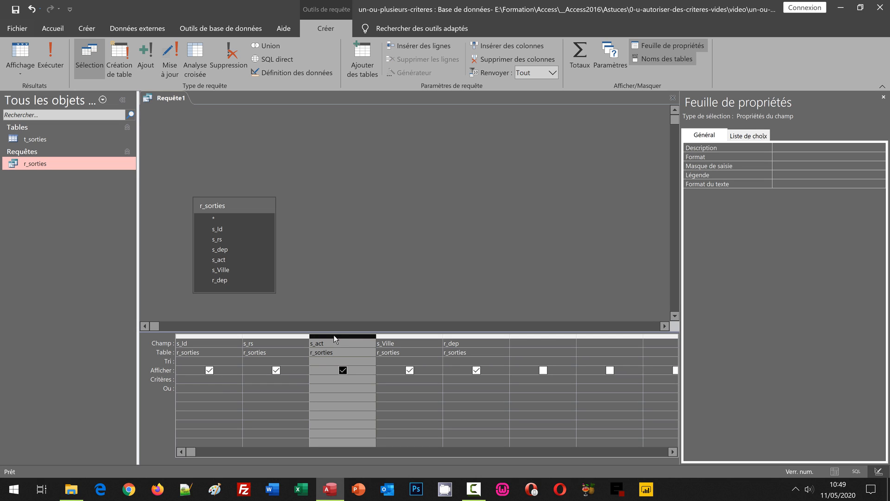
drag(334, 335, 512, 342)
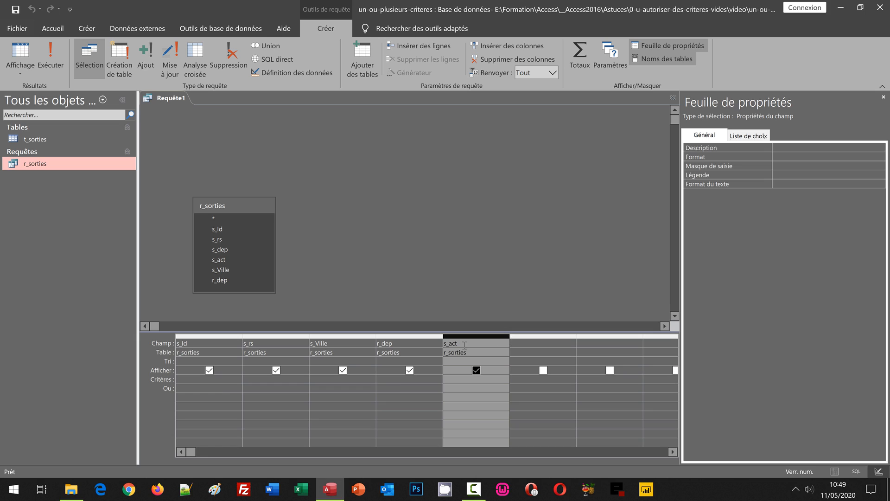
click(417, 336)
drag(417, 340, 334, 343)
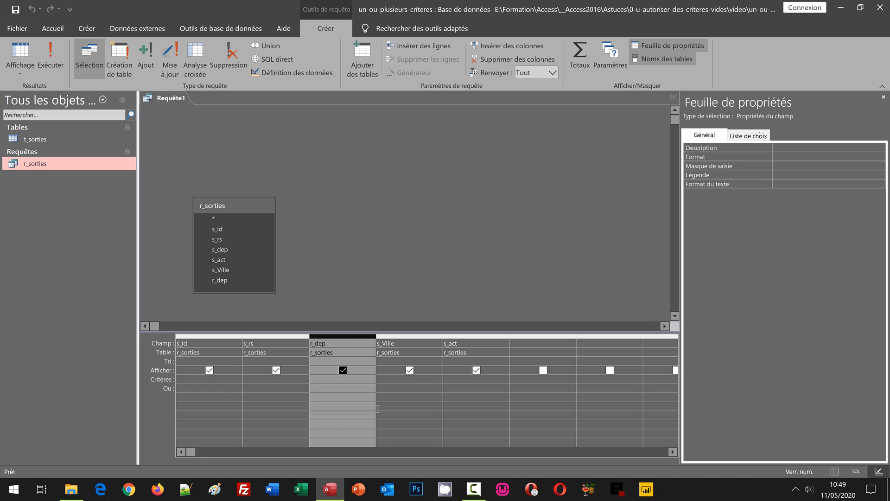
click(361, 415)
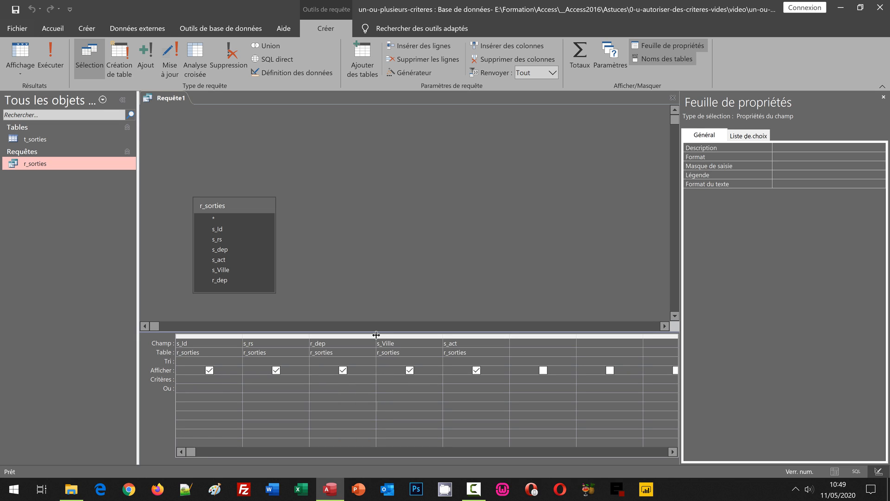
Widen the r_dep column, set its criterion to [Numéro de département ?] and copy that criterion text
drag(376, 334, 431, 338)
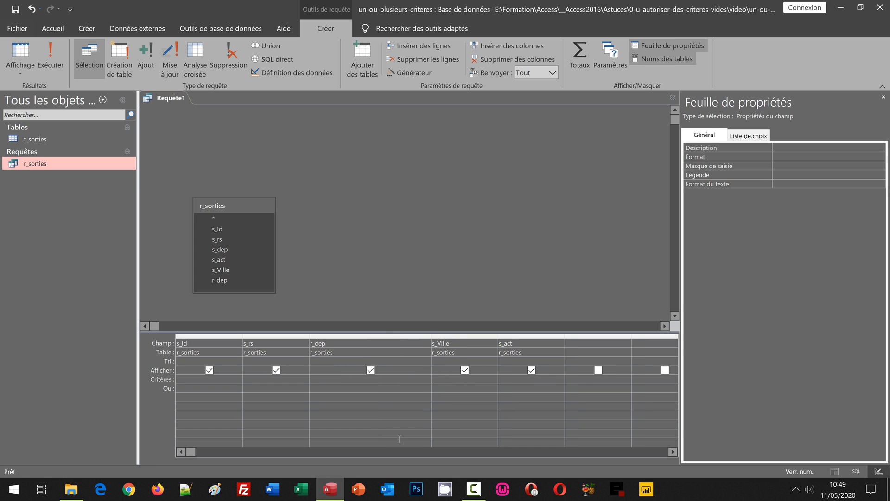
click(323, 381)
text([Numéro de département ?)
drag(387, 379, 304, 378)
key(ctrl+c)
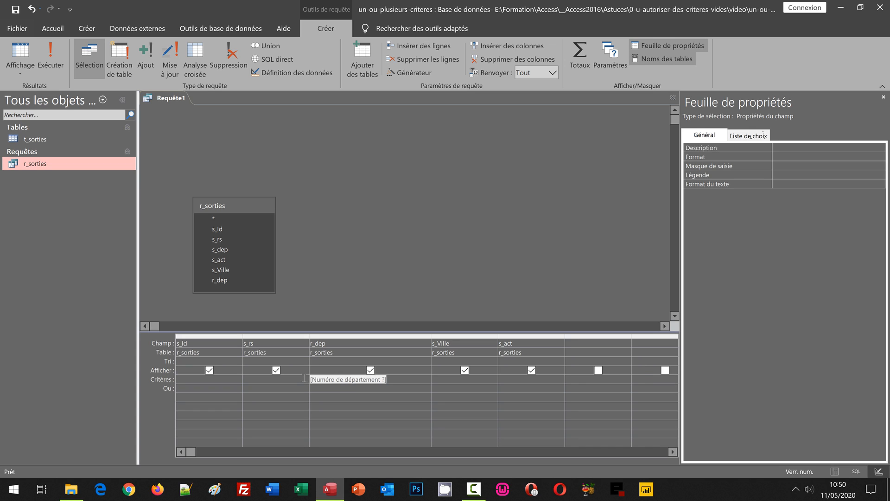
click(304, 378)
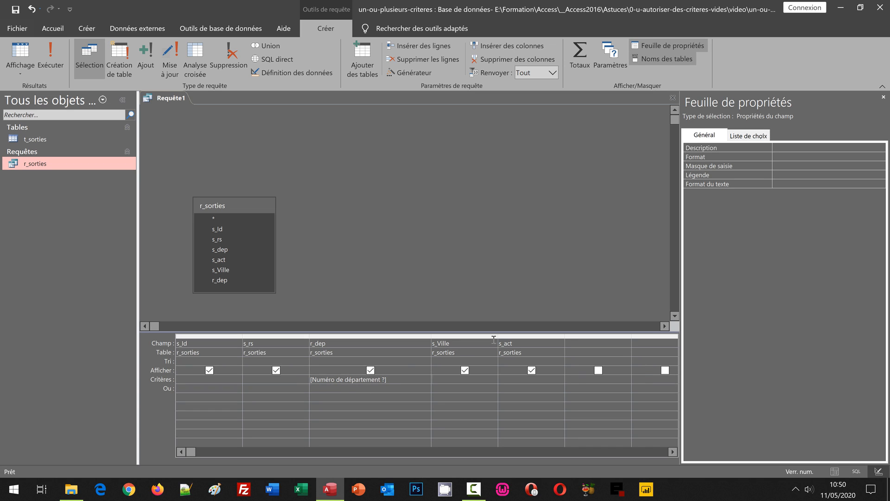
Widen the s_Ville and s_act columns and set the s_Ville criterion to [Quelle Ville ?]
drag(498, 336, 525, 336)
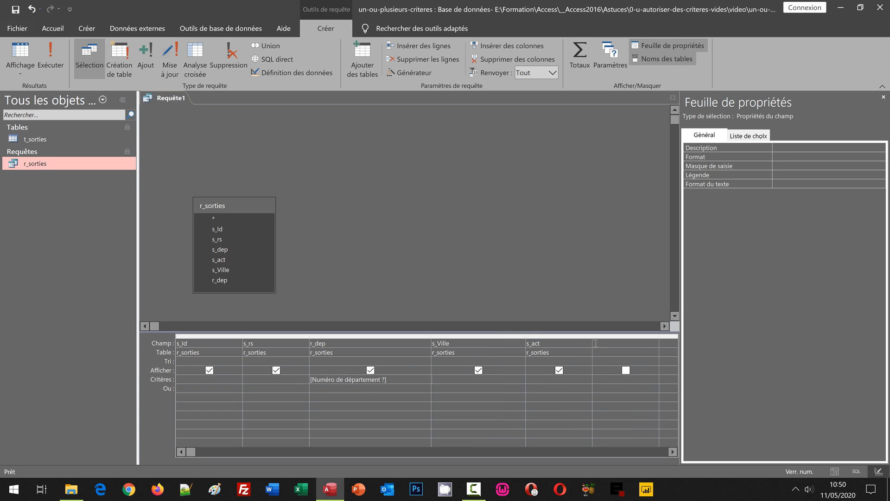
drag(592, 336, 640, 336)
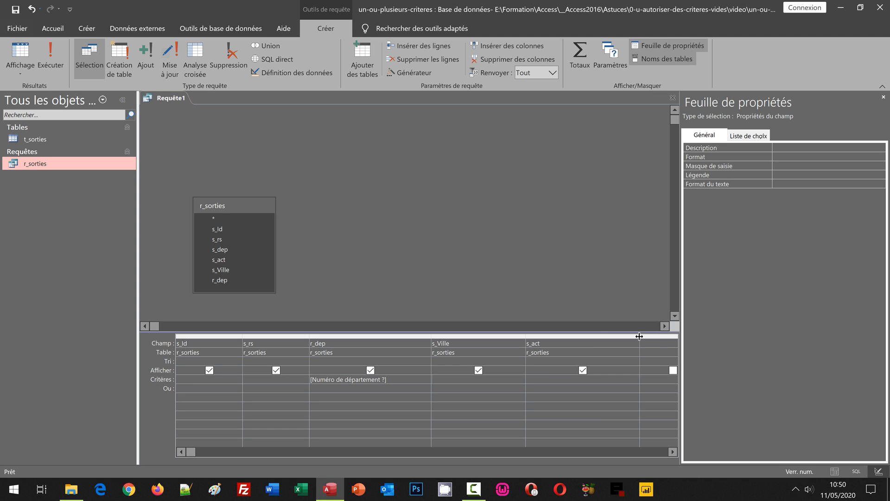
click(456, 383)
key(ctrl+v)
key(ctrl+shift+Right)
key(ctrl+shift+Right)
key(ctrl+shift+Right)
key(ctrl+shift+Right)
key(ctrl+c)
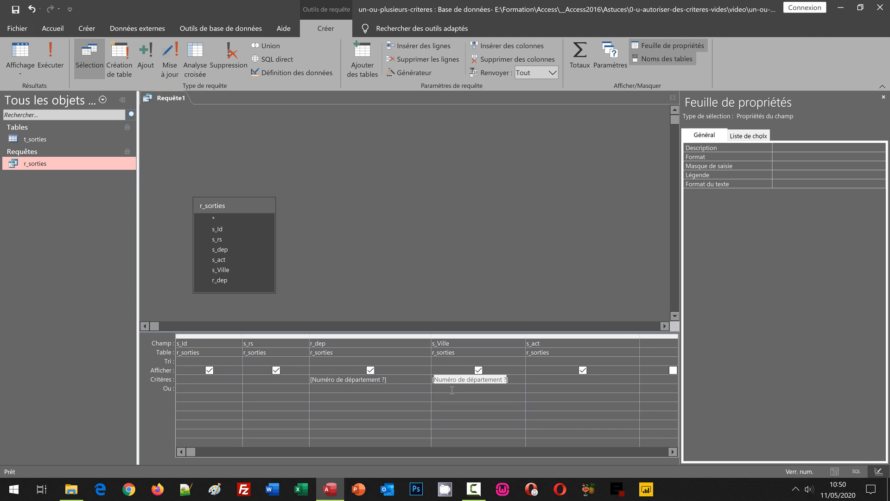
text([Quelle Ville)
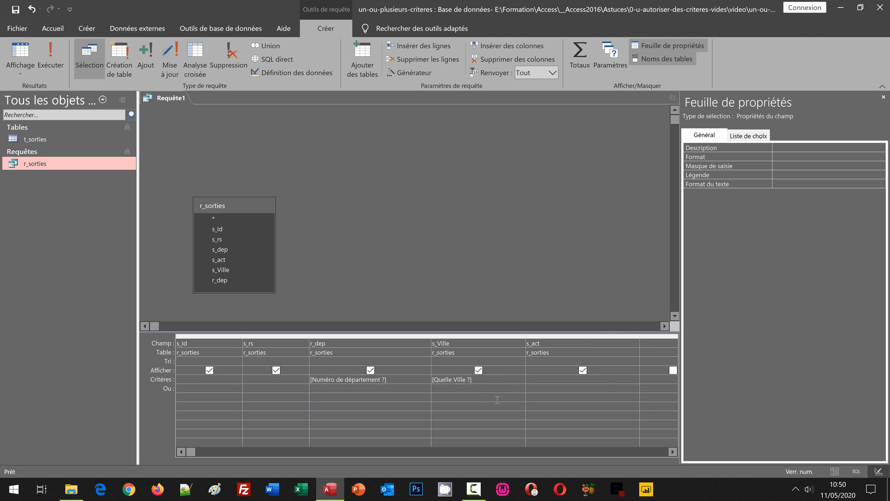
Set the s_act criterion to the parameter prompt [Quelle activité ?]
click(541, 379)
key(ctrl+v)
key(ctrl+shift+Right)
key(ctrl+shift+Right)
key(ctrl+shift+Right)
key(ctrl+shift+Right)
key(shift+Left)
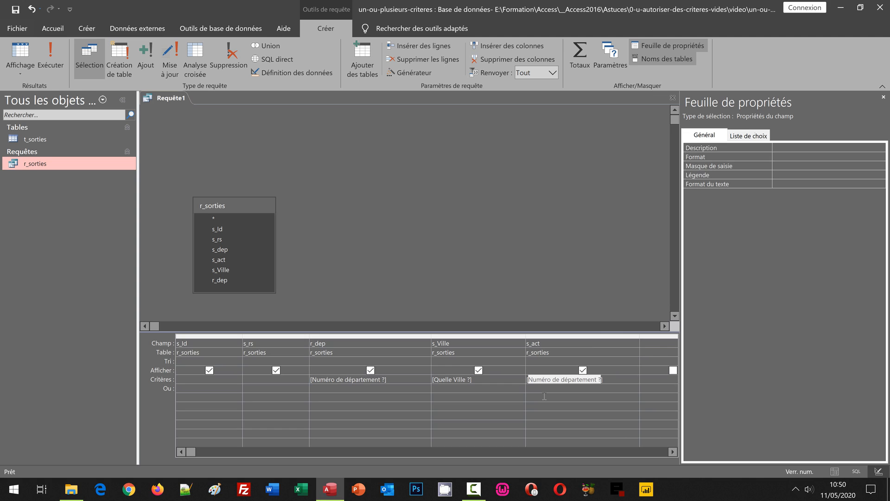
text(Quelle act)
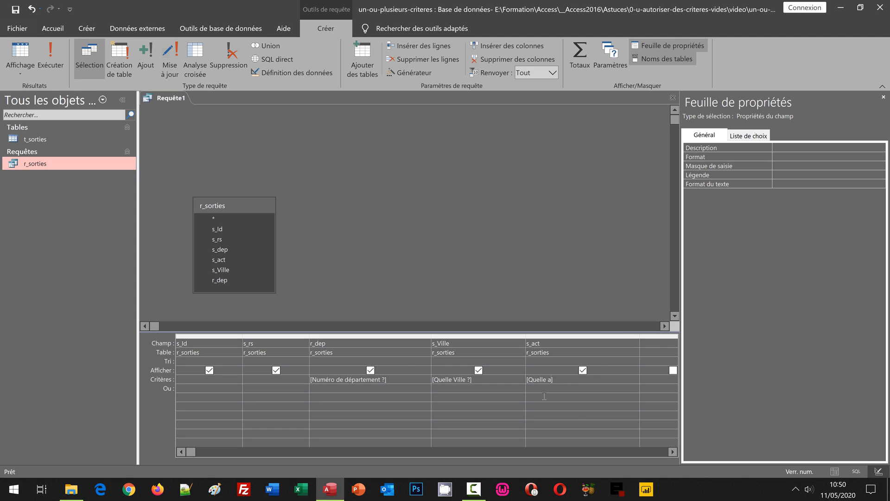
text(ivité ?)
key(Return)
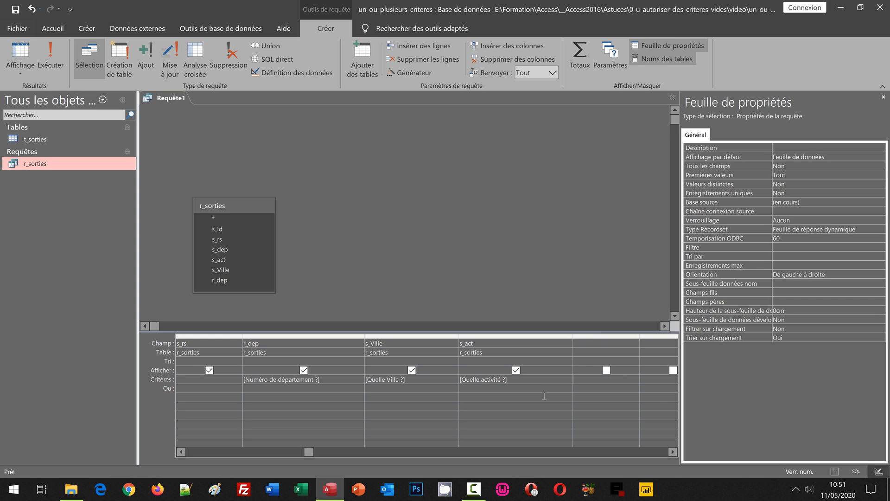
Save the query under the name r_choix
key(ctrl+s)
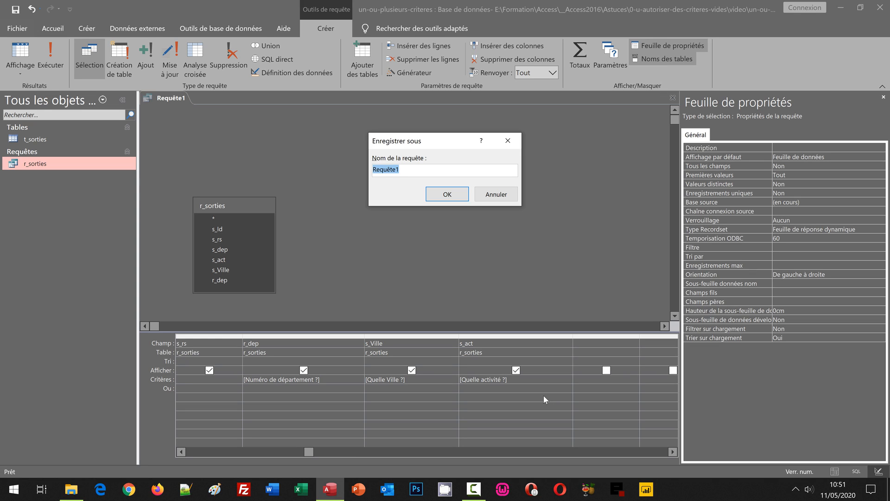
text(r_choix)
key(Return)
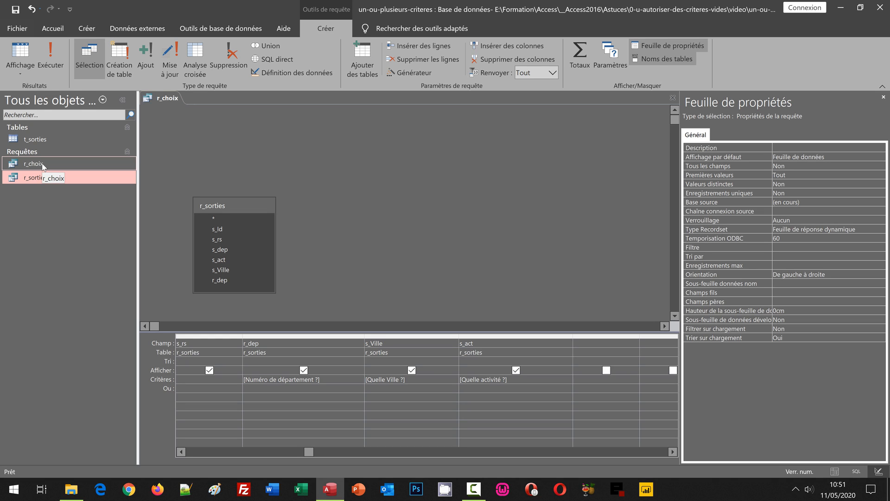
Run the query with department 26, city Valence and activity Hotel as the parameter values
click(50, 65)
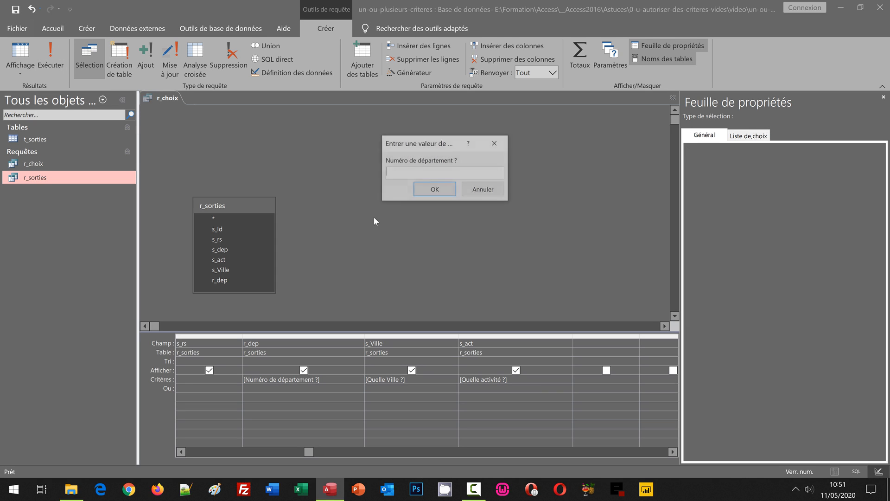
drag(430, 143, 345, 227)
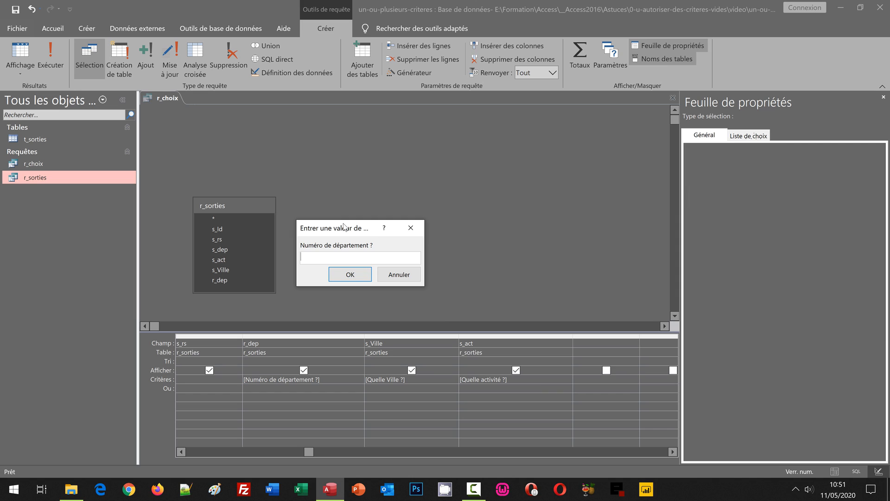
text(26)
key(Return)
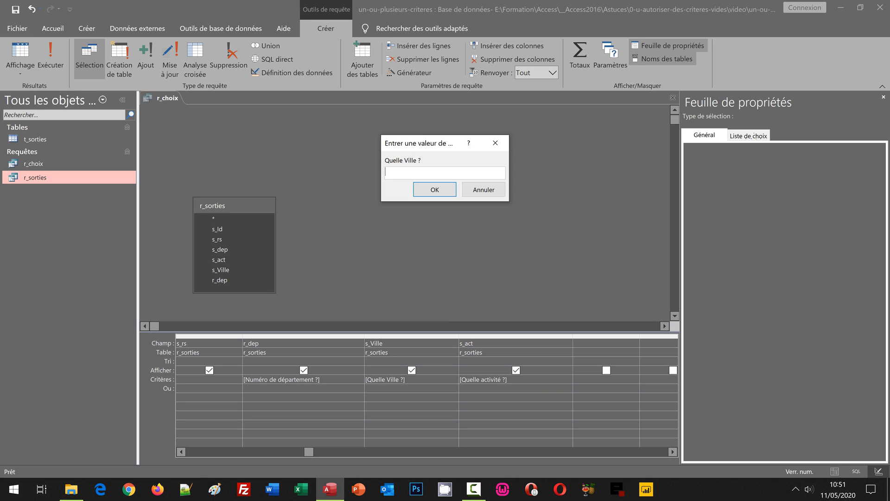
text(Valence)
key(Return)
text(Hotel)
click(435, 190)
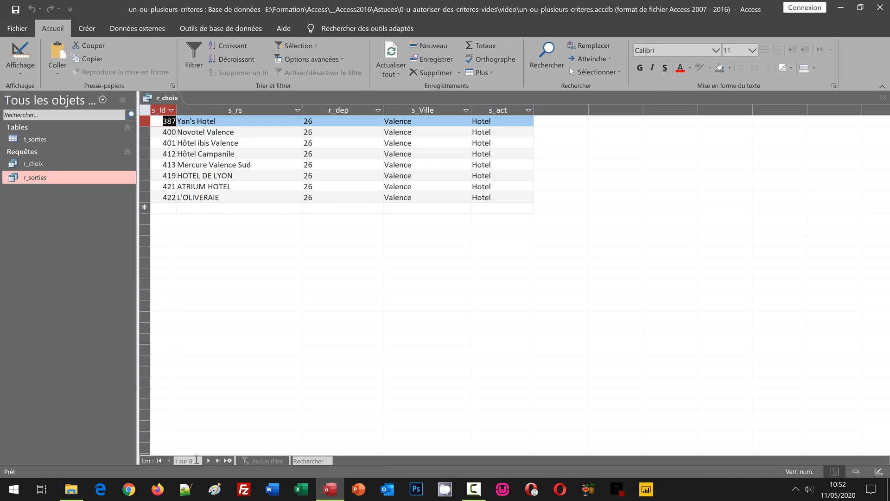
Return to the query design and rerun it with department 26 and city Valence, leaving the activity empty
click(20, 51)
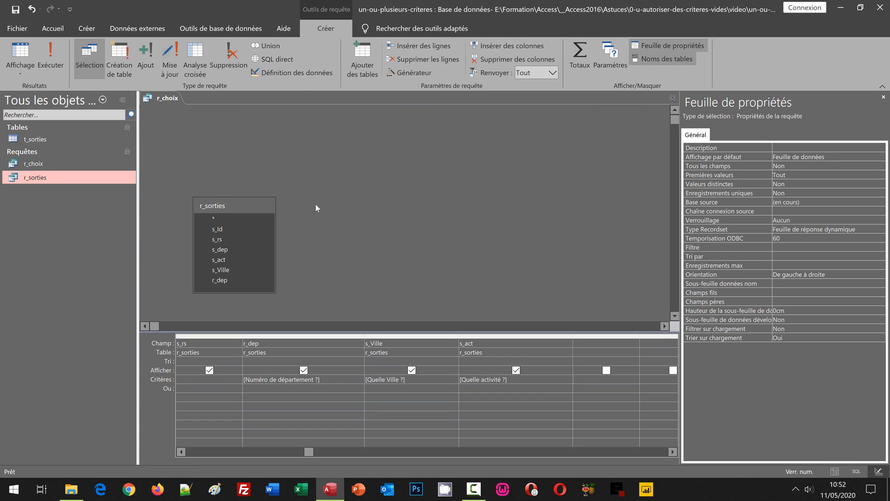
click(50, 56)
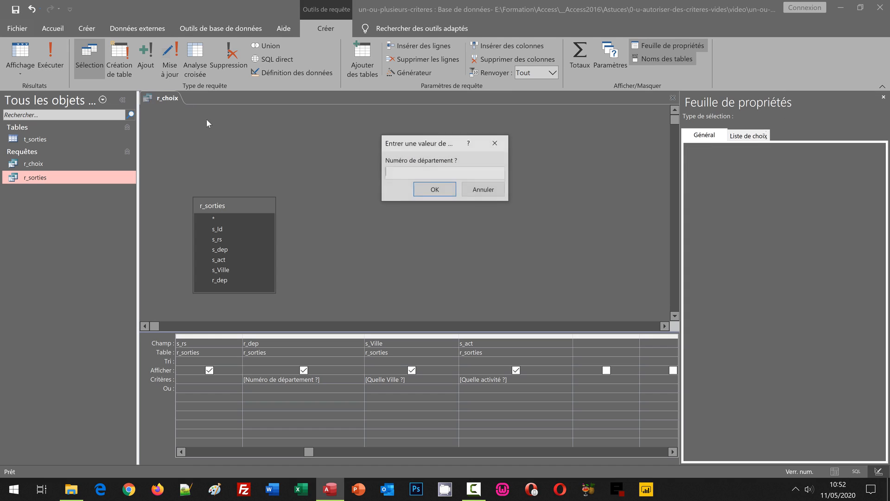
text(26)
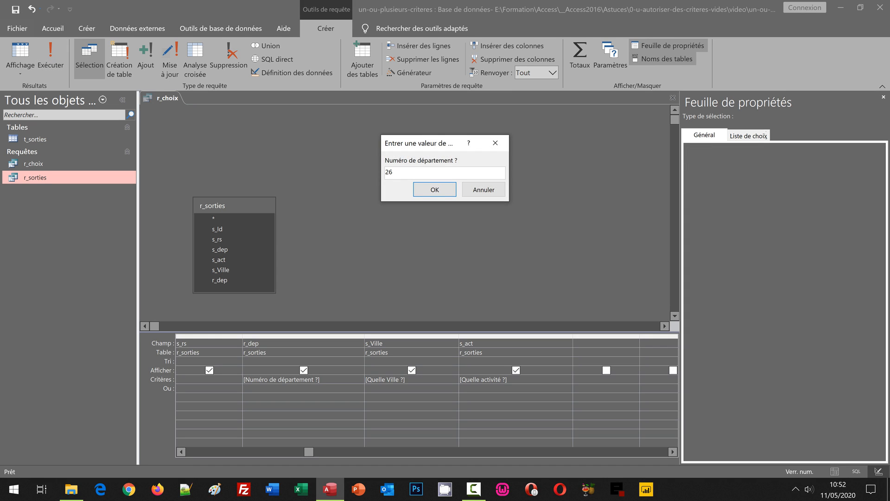
key(Return)
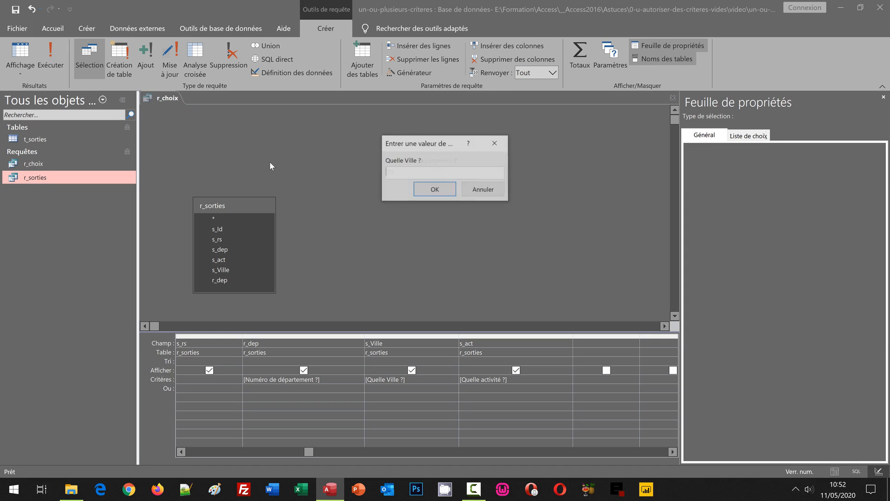
text(Valence)
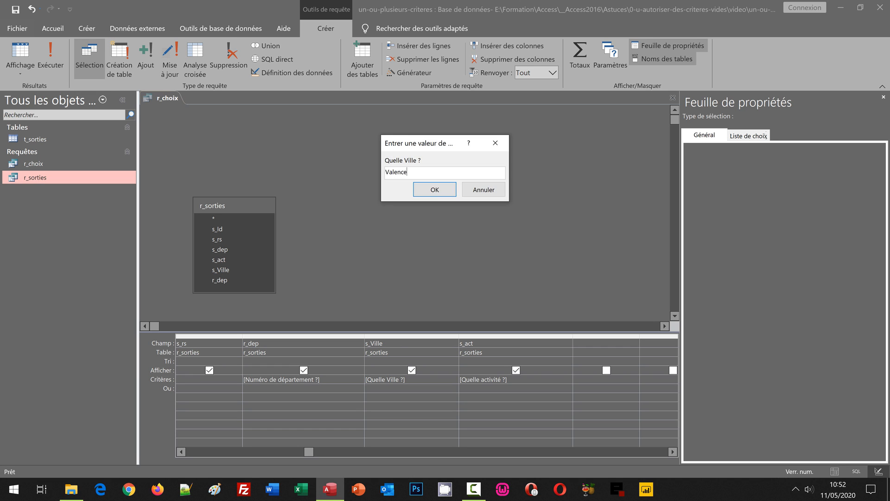
key(Return)
key(Return)
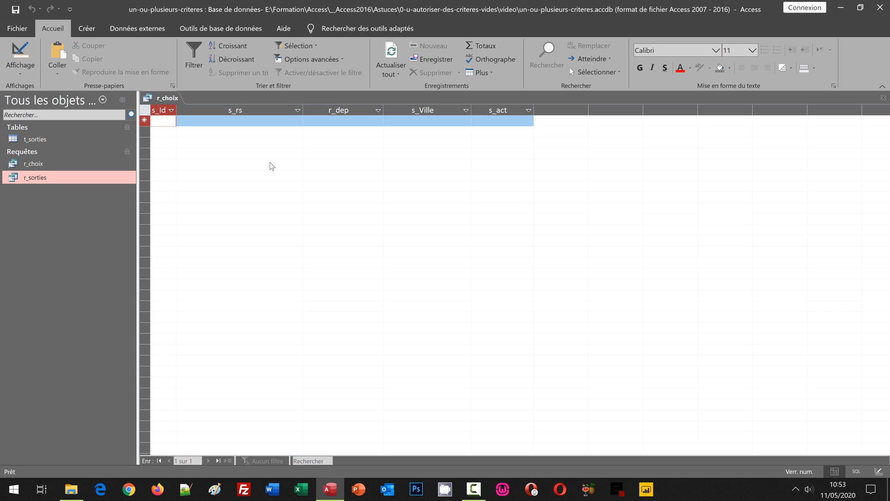
Return to the query design, put Comme "*" & before the r_dep criterion's parameter and copy that prefix
click(21, 51)
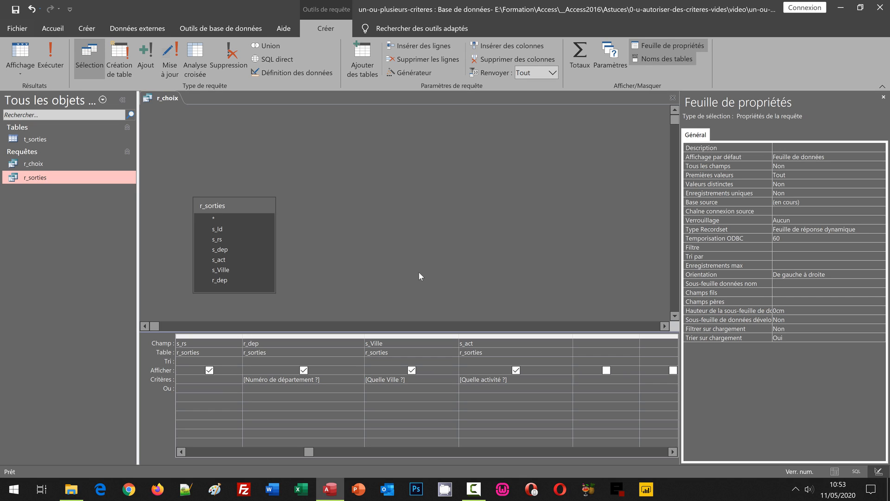
click(307, 392)
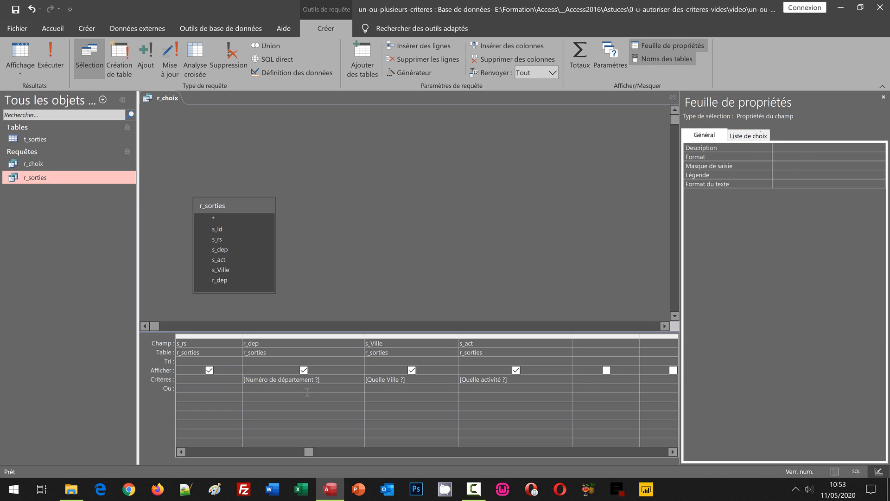
text(Comme "*"  &)
key(shift+Home)
key(ctrl+c)
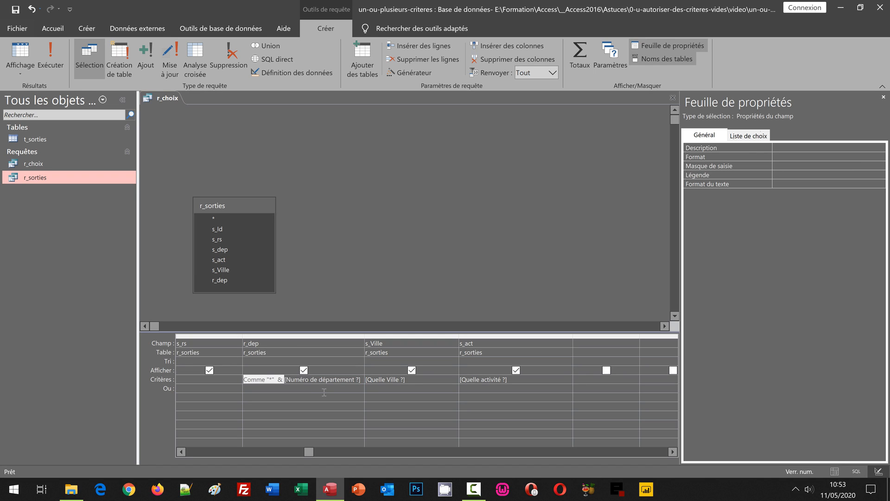
Paste the copied Comme "*" & prefix before the parameters in the s_Ville and s_act criteria
click(416, 379)
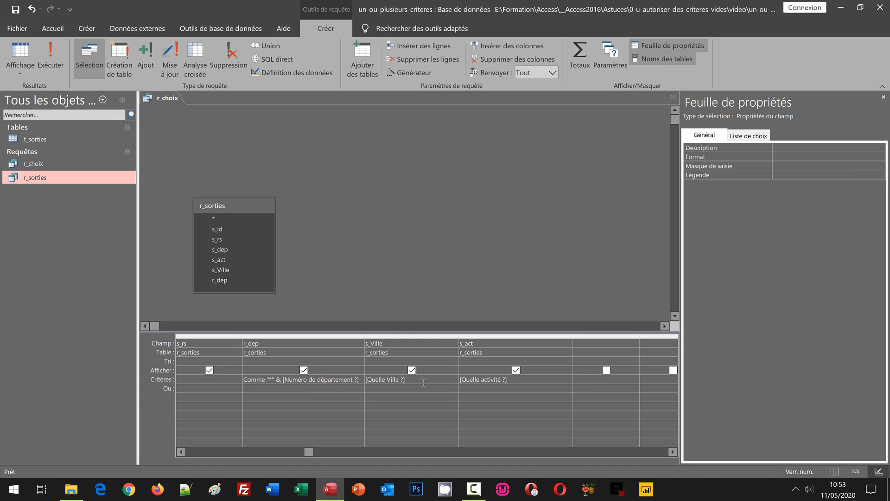
key(ctrl+v)
click(514, 380)
key(ctrl+v)
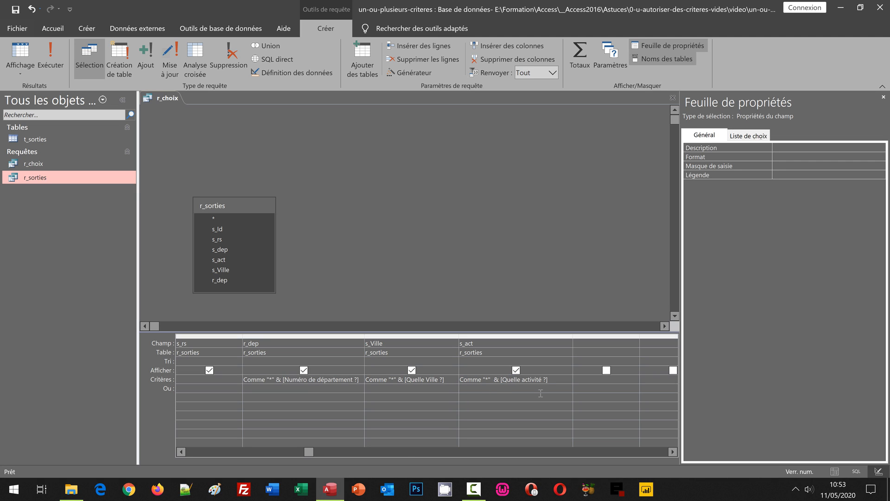
key(Return)
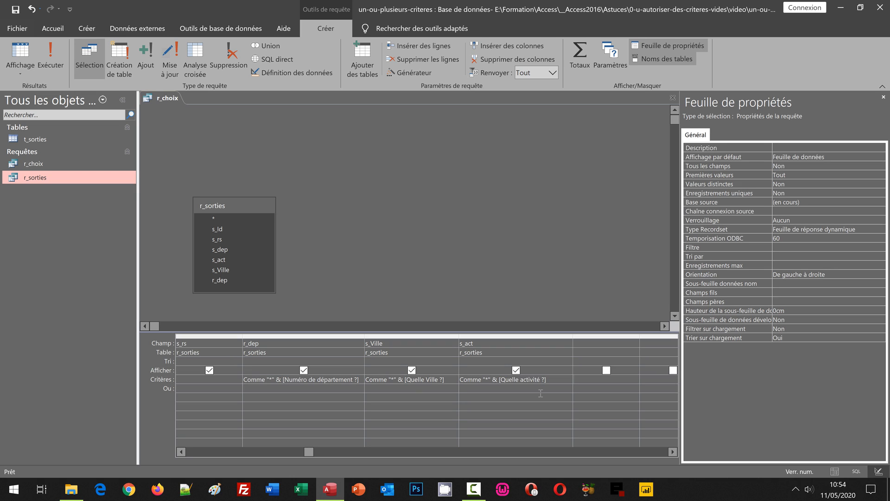
Test the modified wildcard criteria by running the query with department 26, city Valence and an empty activity
click(50, 57)
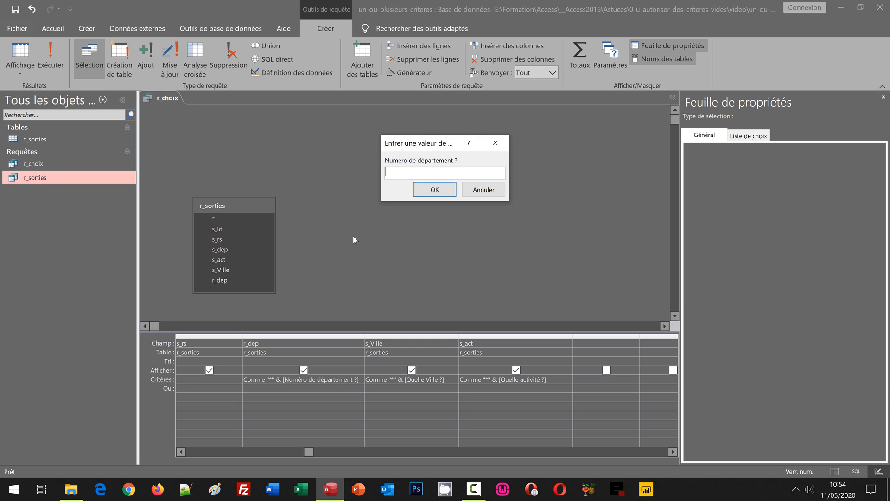
text(26)
key(Return)
text(Valence)
key(Return)
key(Return)
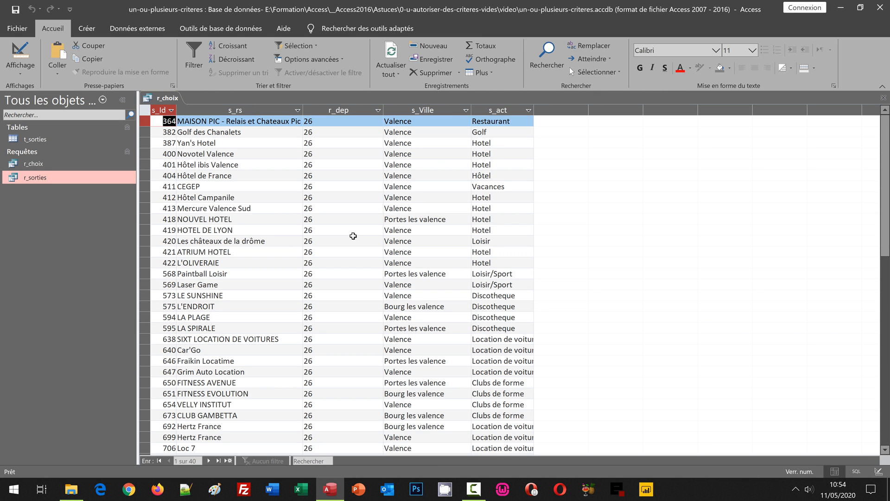